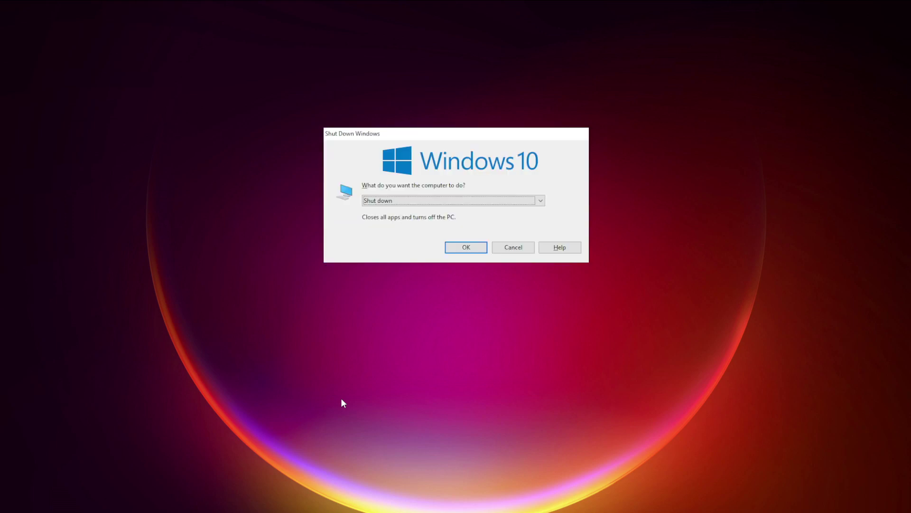
# Choose Restart as the action in the Shut Down Windows dialog
pyautogui.click(423, 202)
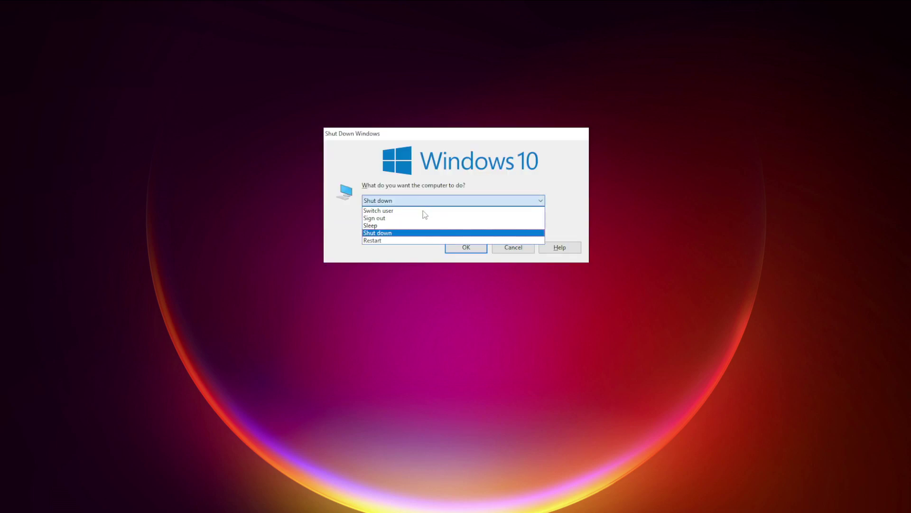
pyautogui.click(405, 240)
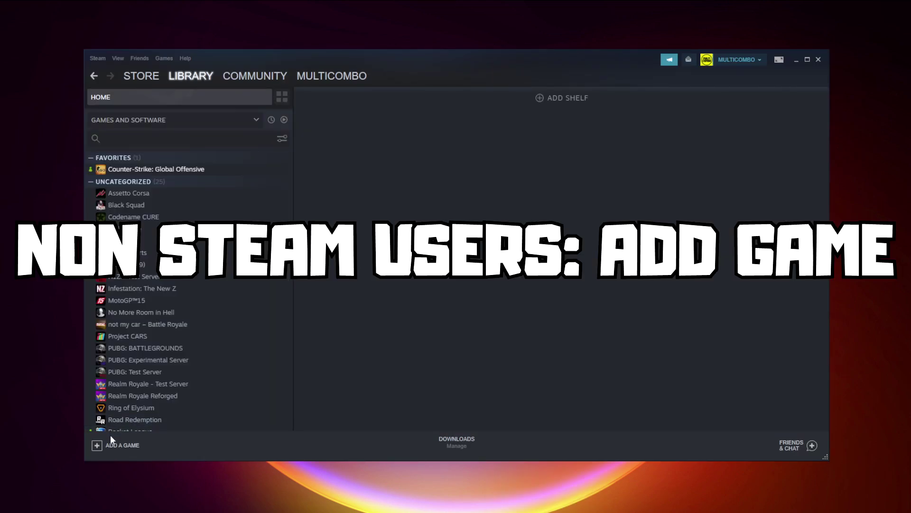
# Add YOUR PROBLEMATIC GAME to the Steam library as a non-Steam game
pyautogui.click(120, 445)
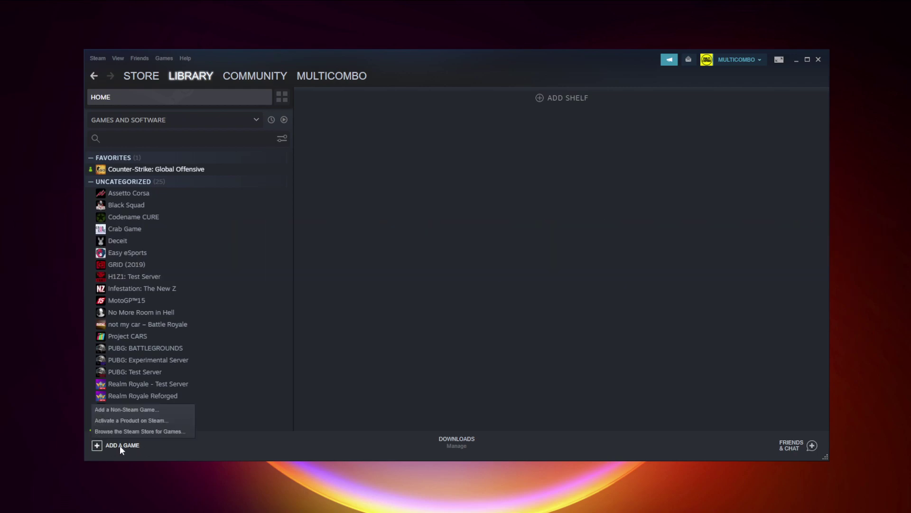
pyautogui.click(124, 411)
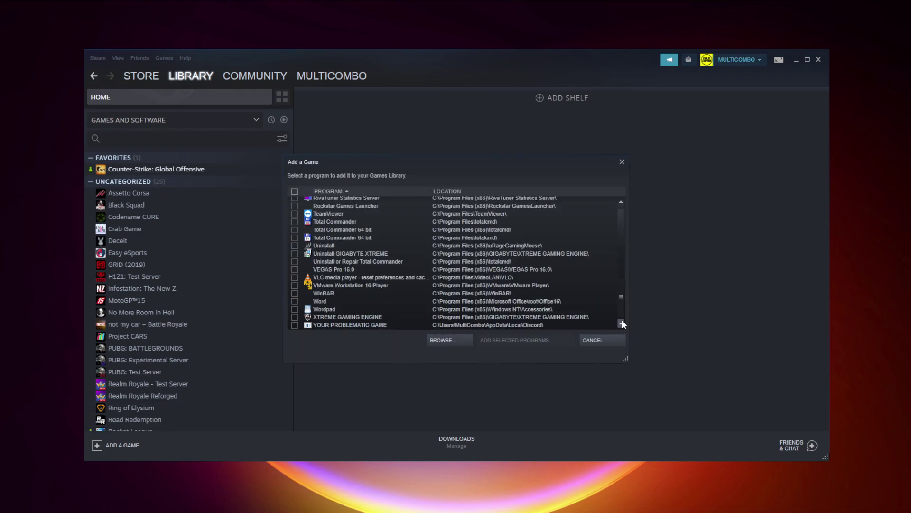
pyautogui.click(337, 325)
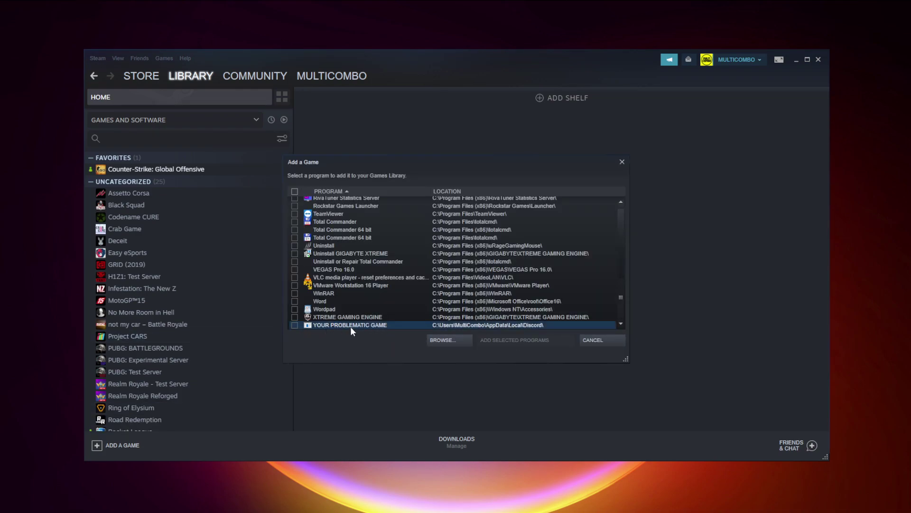
pyautogui.click(295, 325)
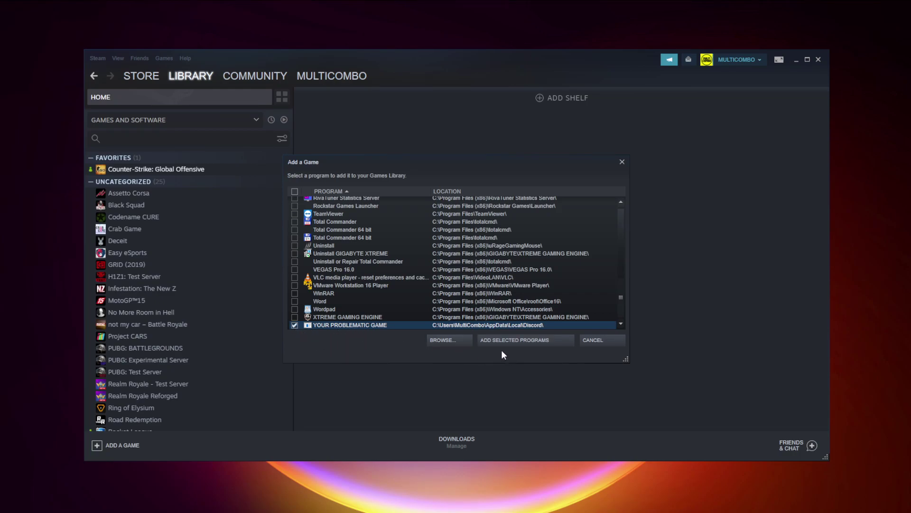
pyautogui.click(532, 344)
pyautogui.scroll(-3, 263, 305)
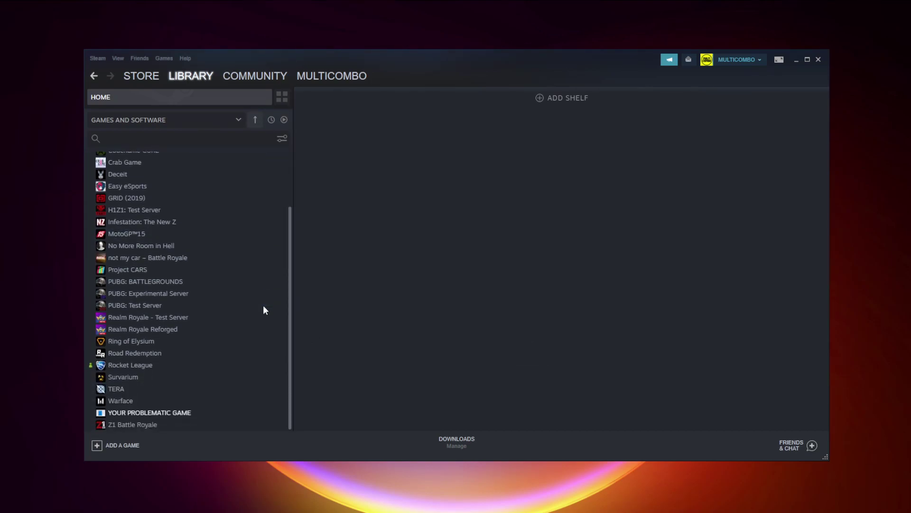
# Open the game's page, then Steam Settings > Controller > General Controller Settings
pyautogui.click(177, 413)
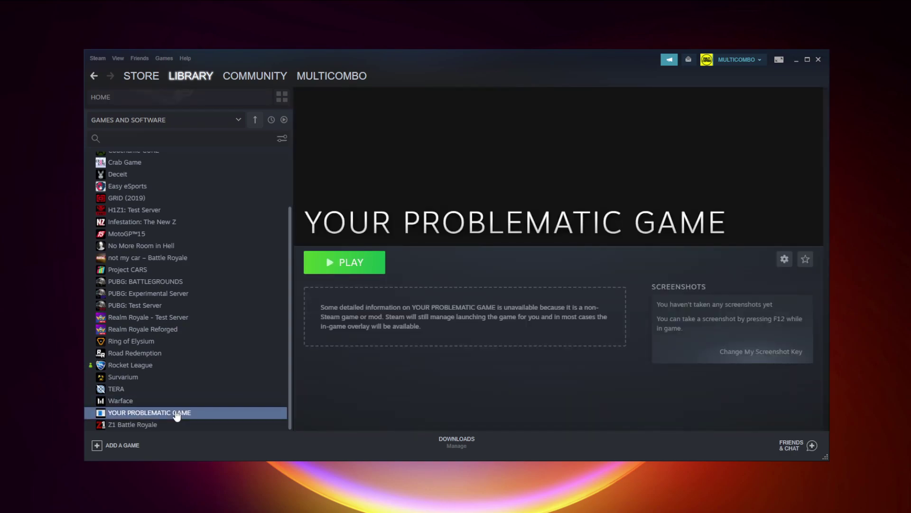
pyautogui.click(96, 59)
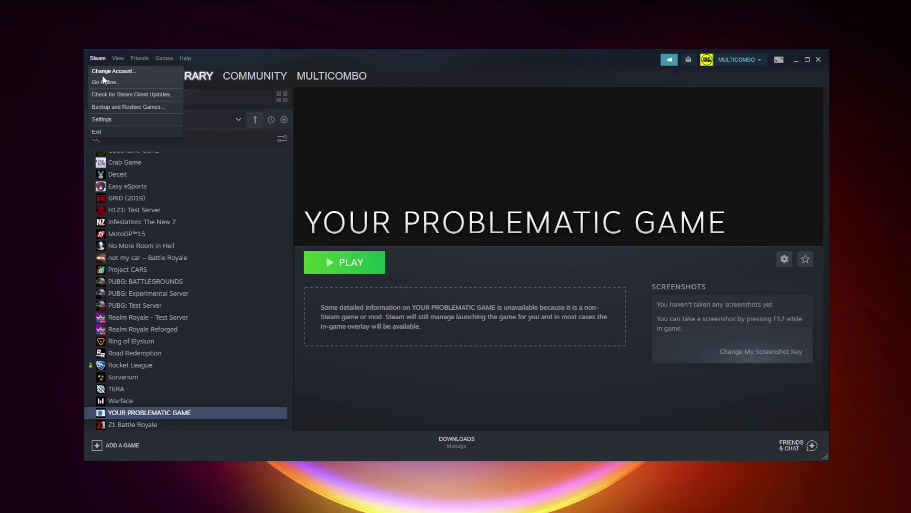
pyautogui.click(115, 119)
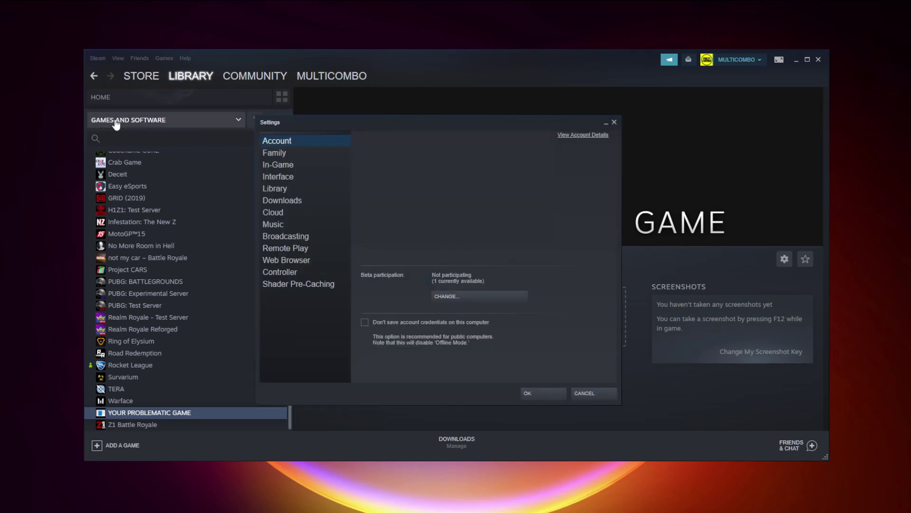
pyautogui.click(300, 273)
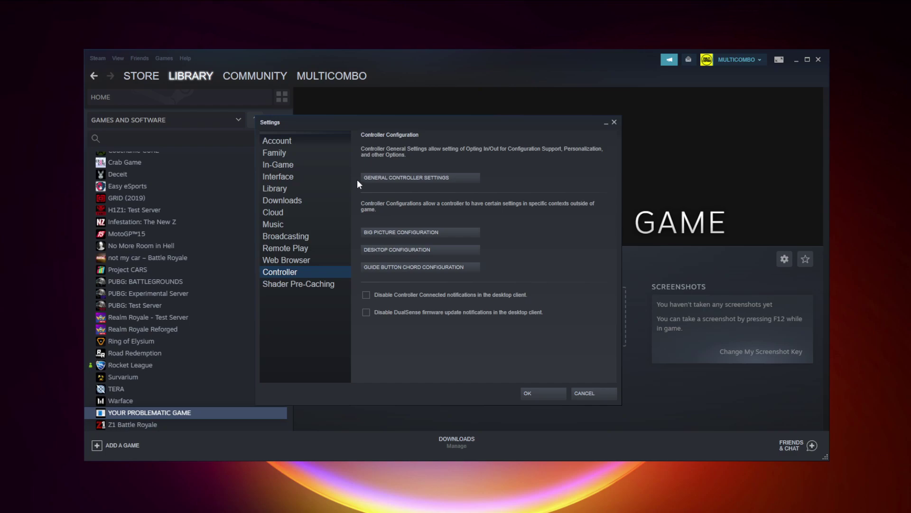
pyautogui.click(421, 179)
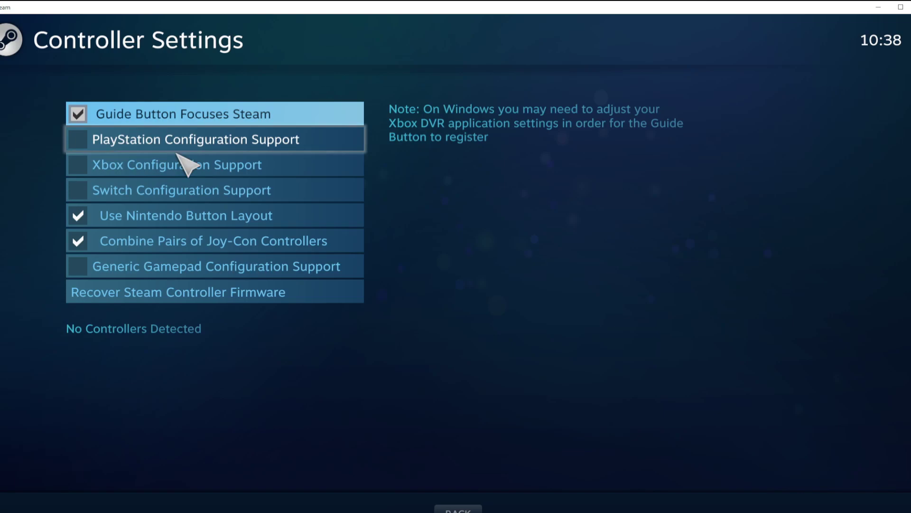
# Tick Xbox Configuration Support and open then close calibration for the Xbox 360 Controller
pyautogui.click(84, 164)
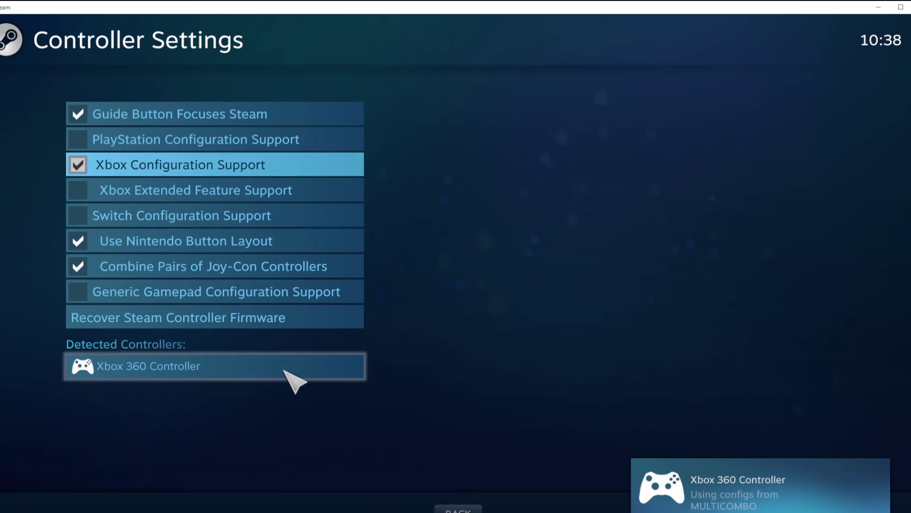
pyautogui.click(252, 370)
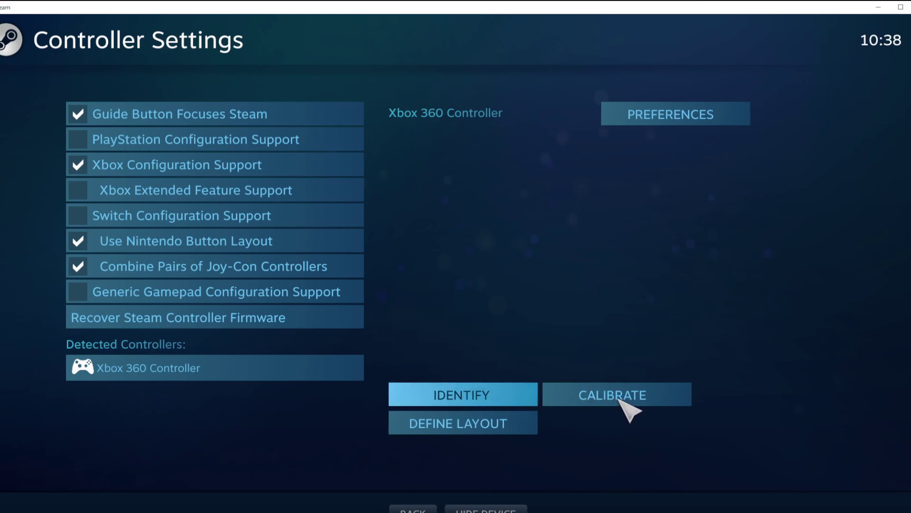
pyautogui.click(617, 400)
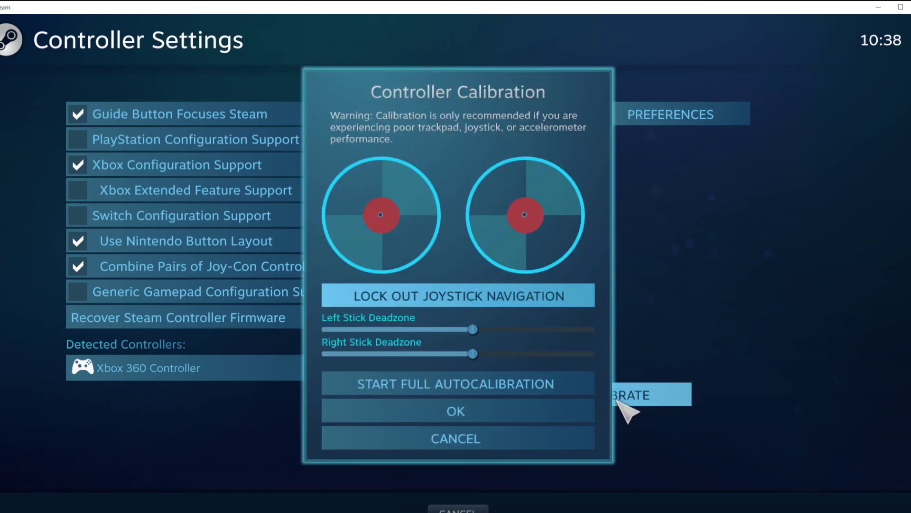
pyautogui.click(456, 438)
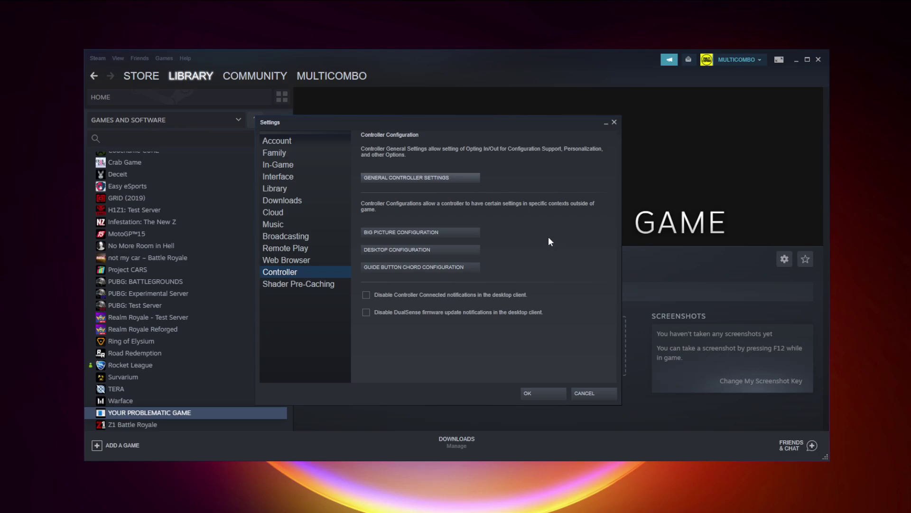
# Close the settings and open Counter-Strike: Global Offensive's page in the library
pyautogui.click(543, 394)
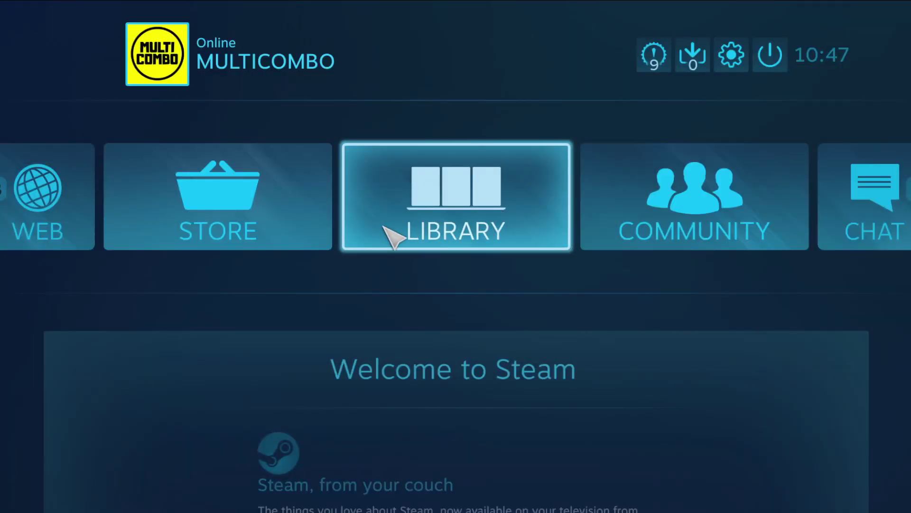
pyautogui.click(464, 235)
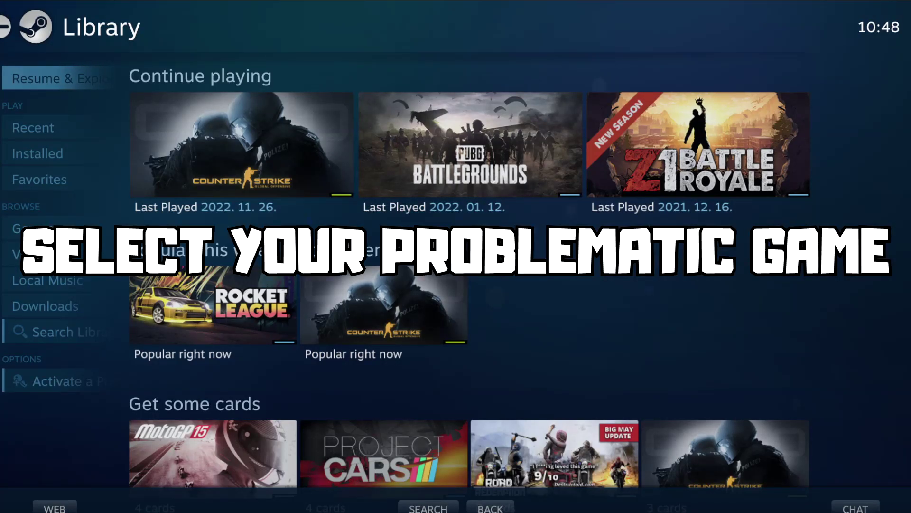
pyautogui.click(229, 186)
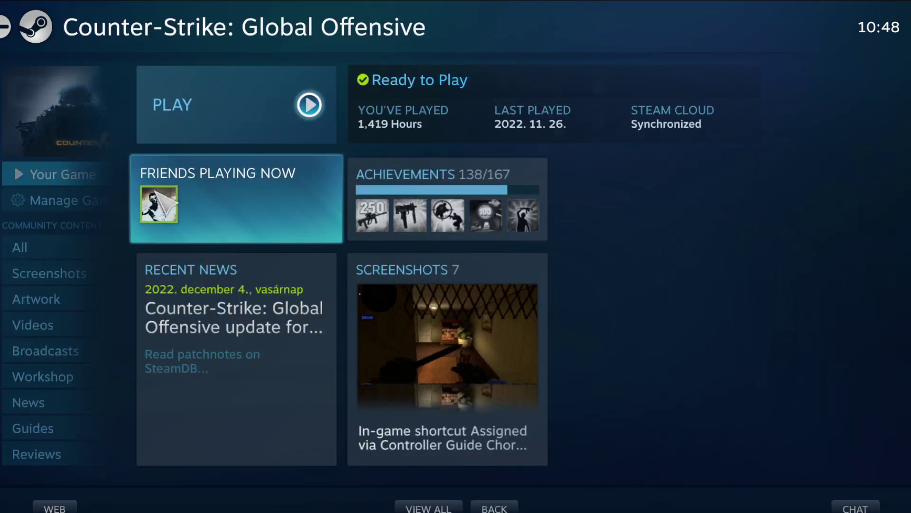
# Set CS:GO's per-game Steam Input setting to Forced Off and return to its overview
pyautogui.moveTo(72, 209)
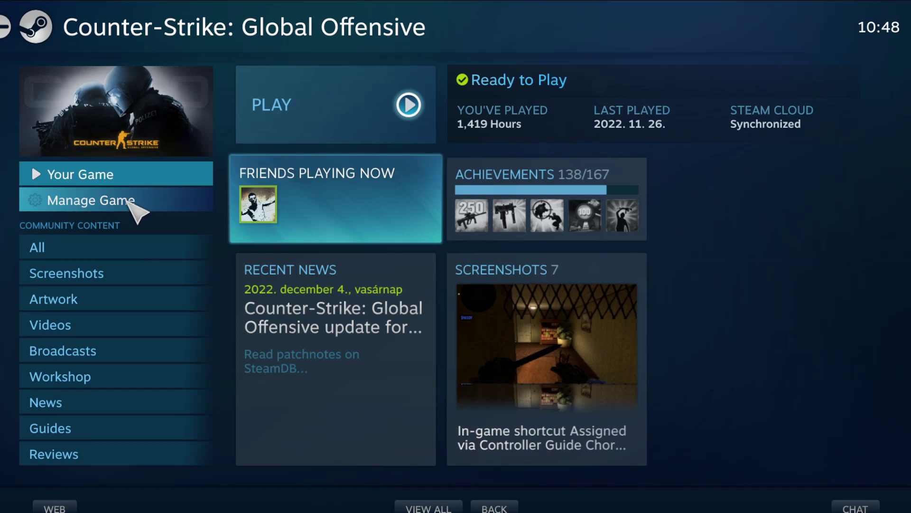
pyautogui.click(127, 200)
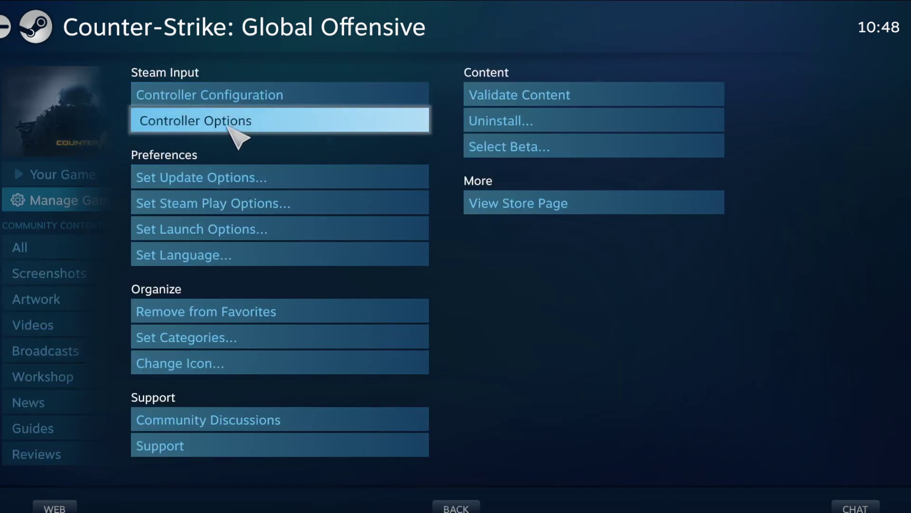
pyautogui.click(268, 131)
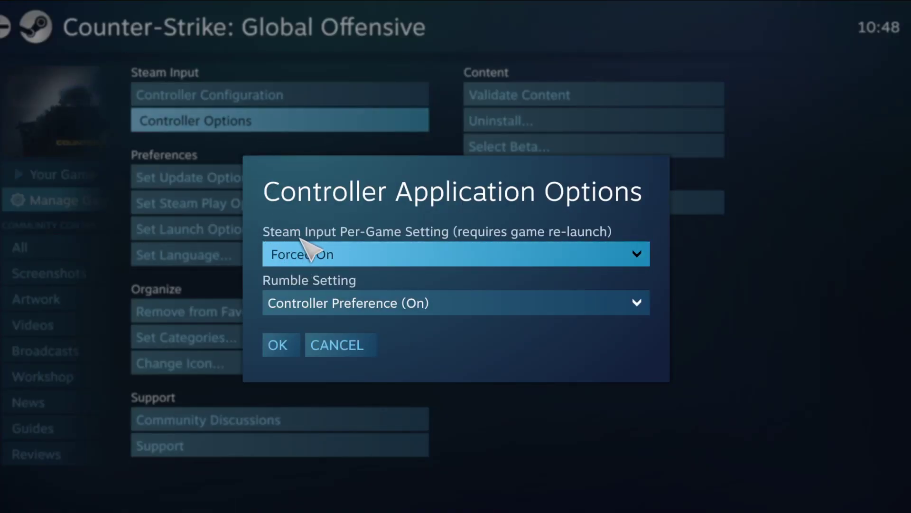
pyautogui.click(432, 254)
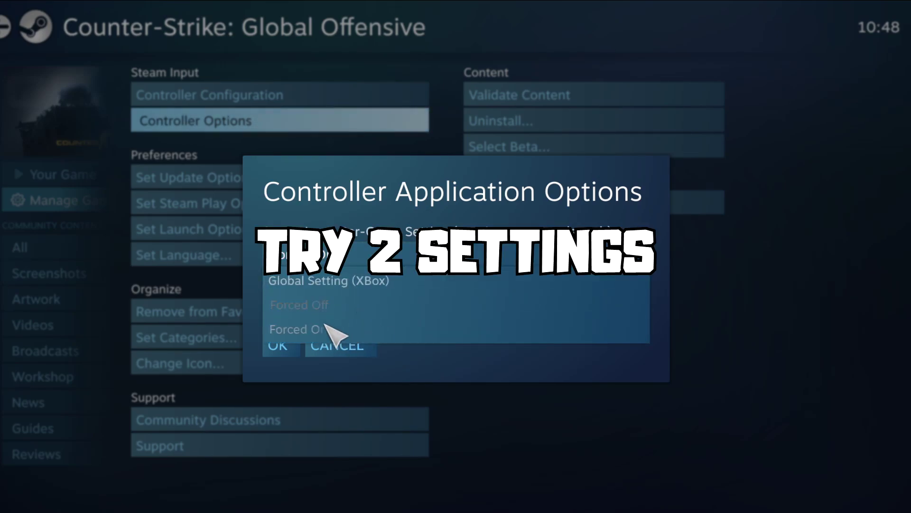
pyautogui.click(332, 305)
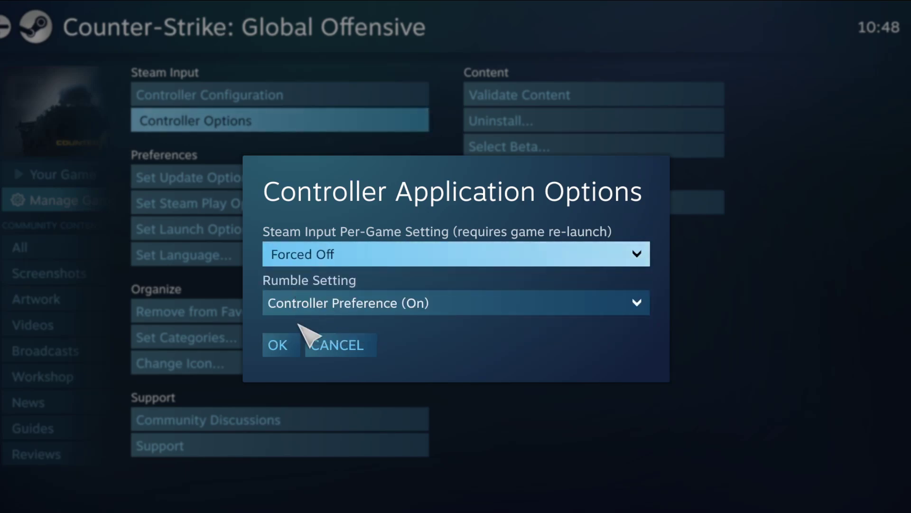
pyautogui.click(282, 346)
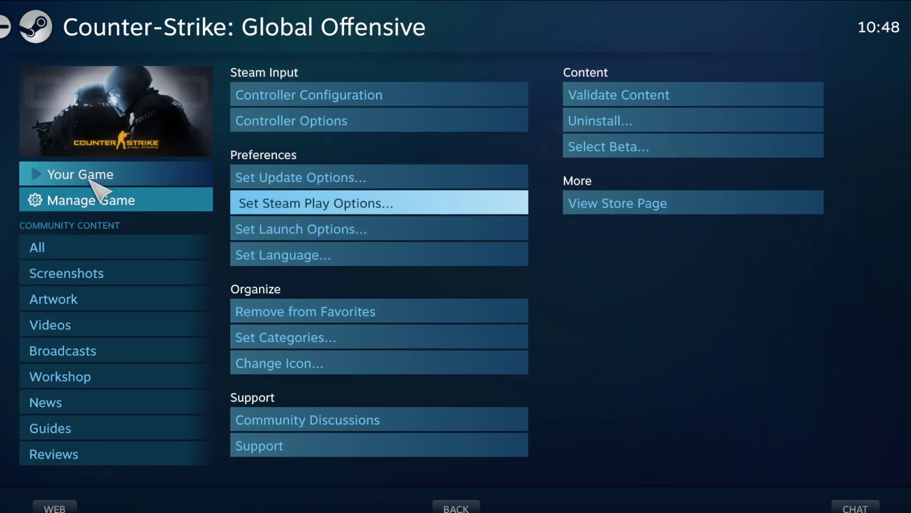
pyautogui.click(90, 180)
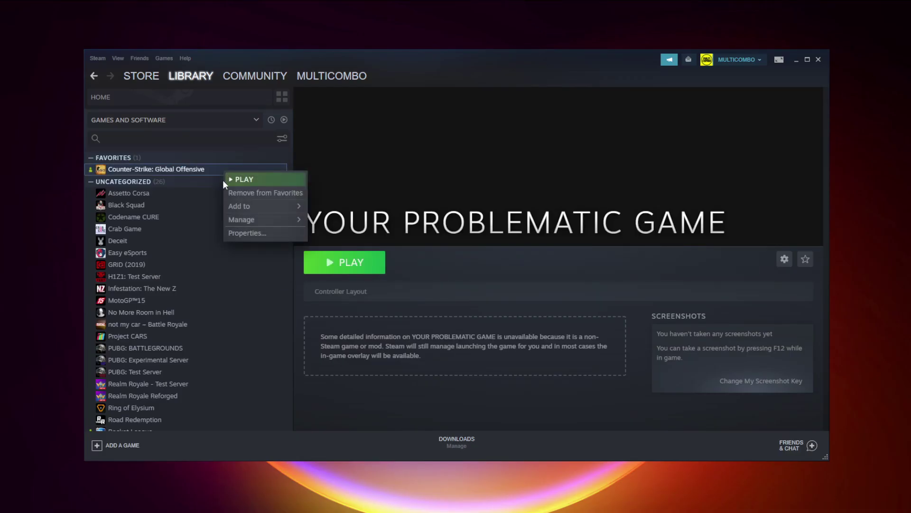
# Set CS:GO's controller override to Disable Steam Input in its Properties and close them
pyautogui.click(272, 234)
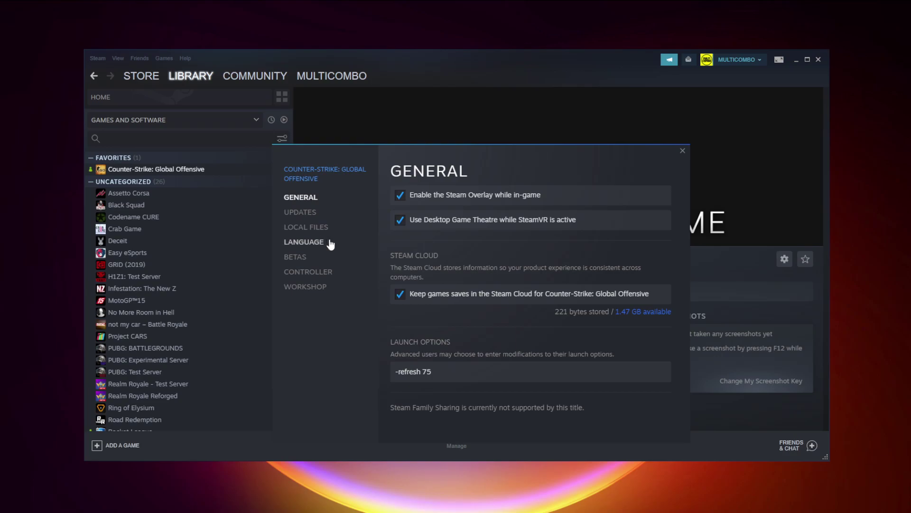
pyautogui.click(314, 274)
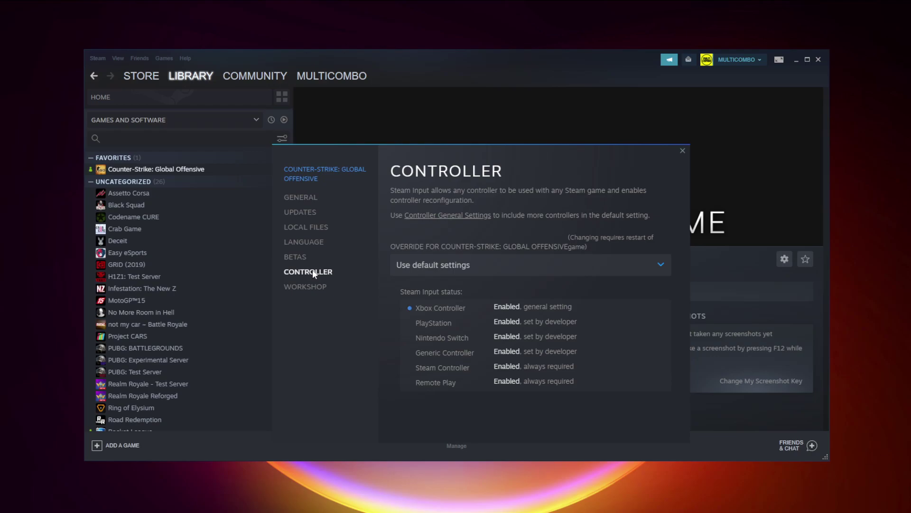
pyautogui.click(466, 271)
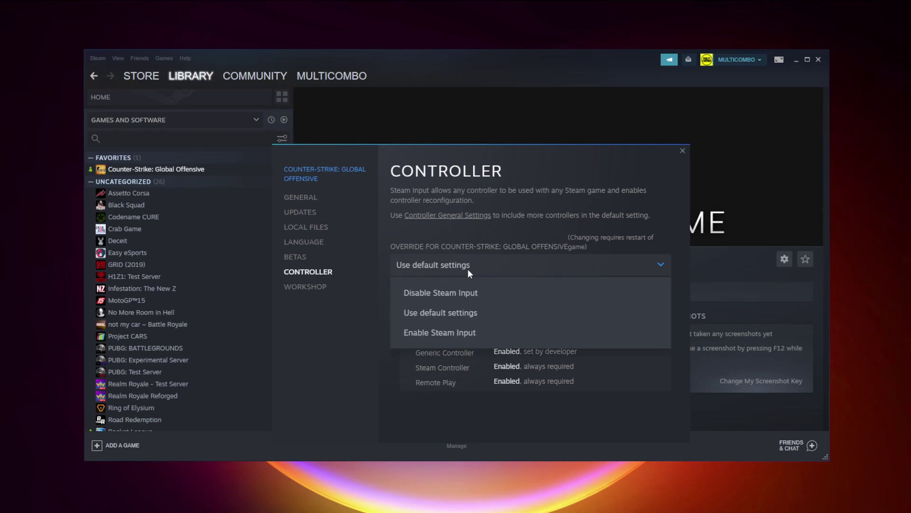
pyautogui.click(461, 293)
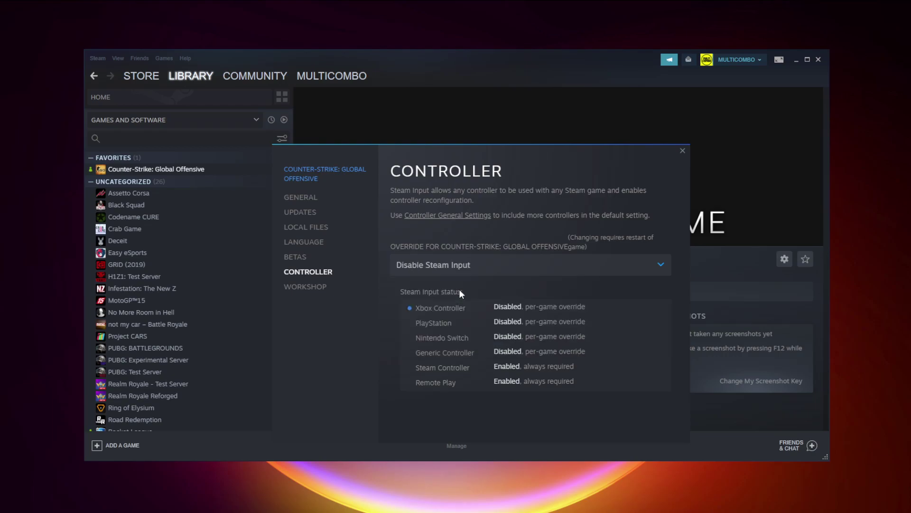
pyautogui.click(683, 151)
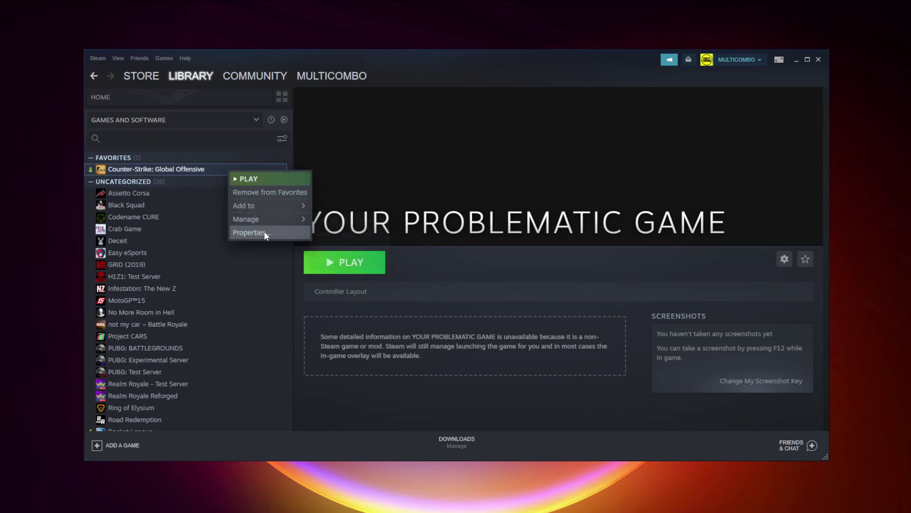
# Set CS:GO's controller override to Enable Steam Input in its Properties and close them
pyautogui.click(264, 231)
pyautogui.click(317, 277)
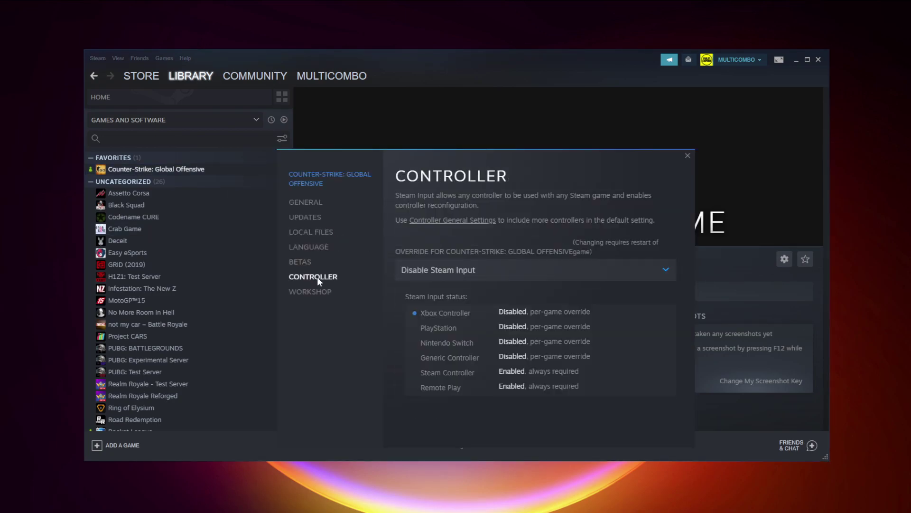
pyautogui.click(464, 270)
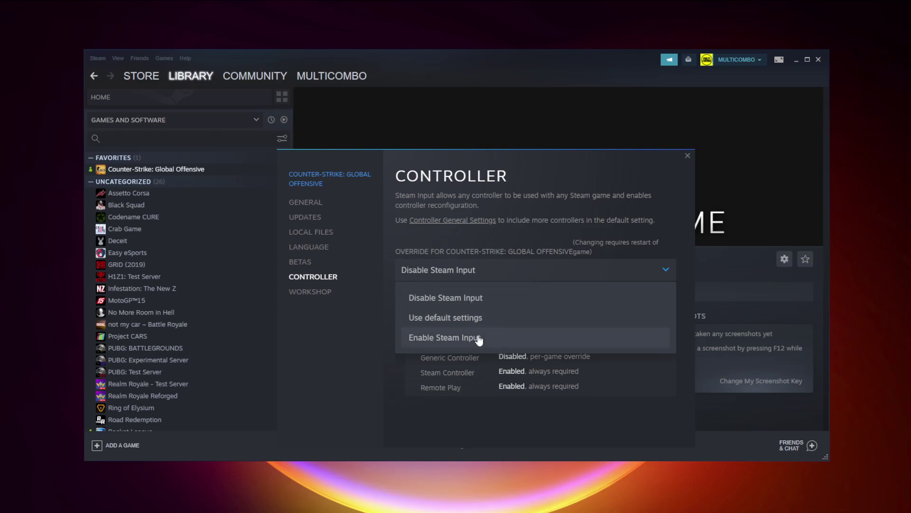
pyautogui.click(505, 343)
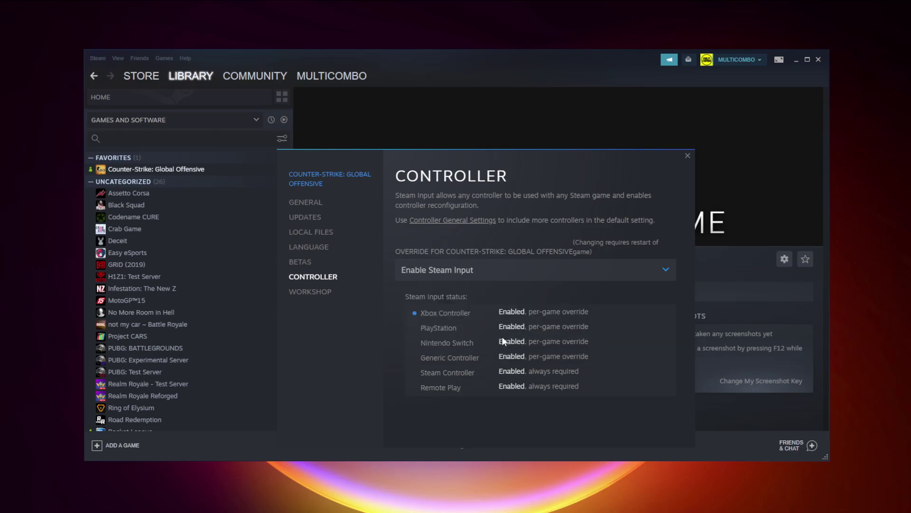
pyautogui.click(687, 157)
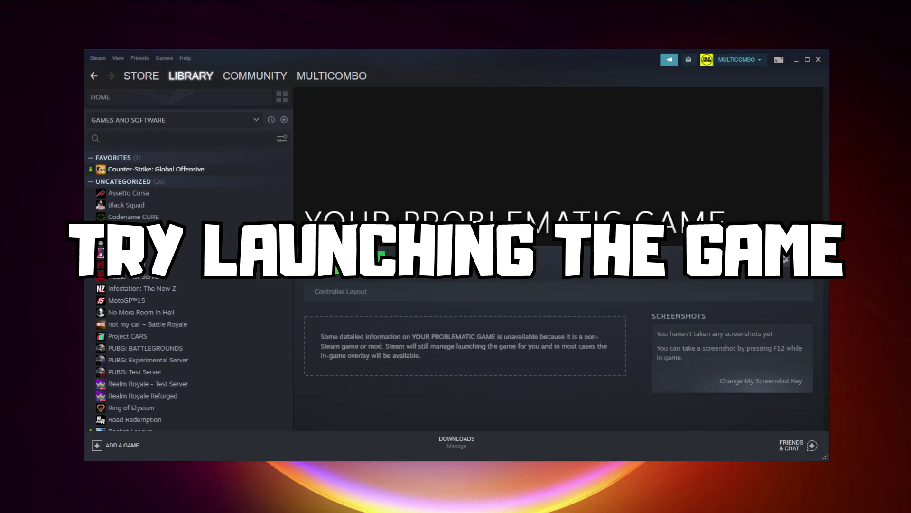